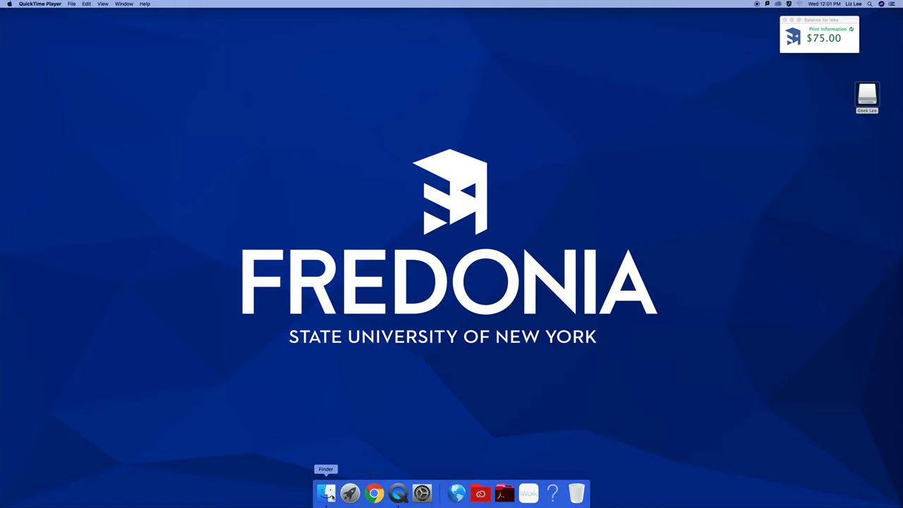
Open a Finder window, go to Applications and launch Photos.
{"action": "left_click", "coordinate": [326, 493]}
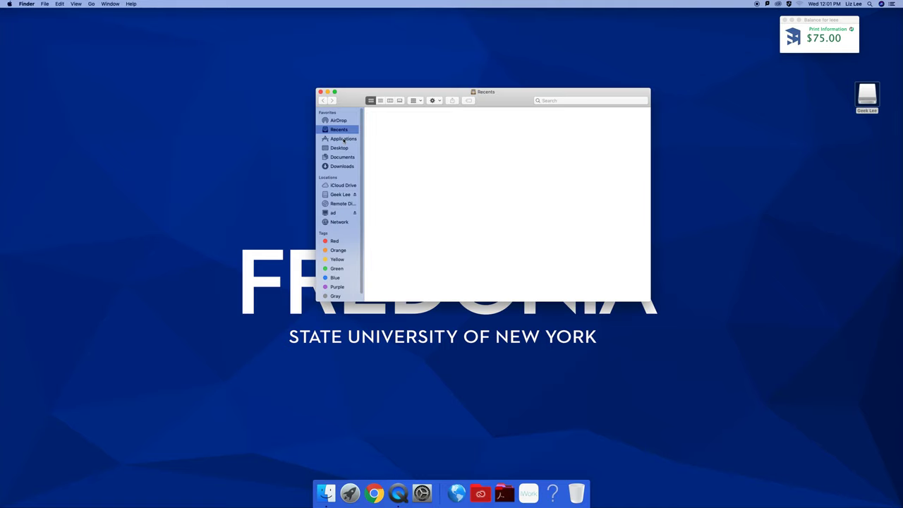
{"action": "left_click", "coordinate": [343, 138]}
{"action": "left_click_drag", "start_coordinate": [436, 155], "coordinate": [428, 258]}
{"action": "double_click", "coordinate": [415, 243]}
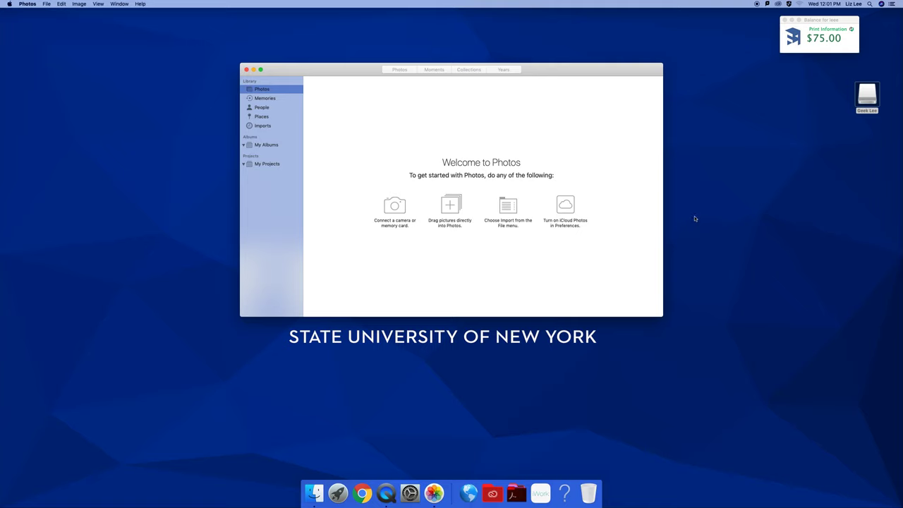
Quit Photos from its app menu once the empty welcome screen appears.
{"action": "left_click", "coordinate": [27, 3]}
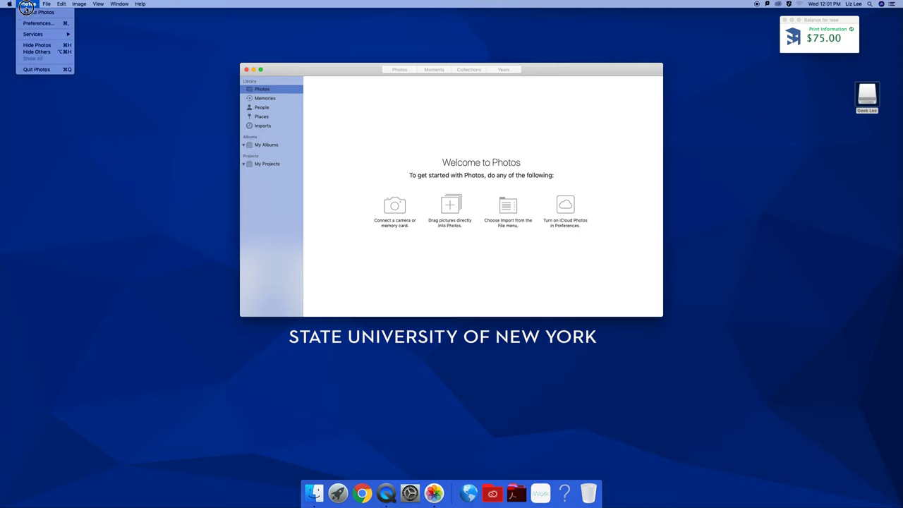
{"action": "left_click", "coordinate": [31, 67]}
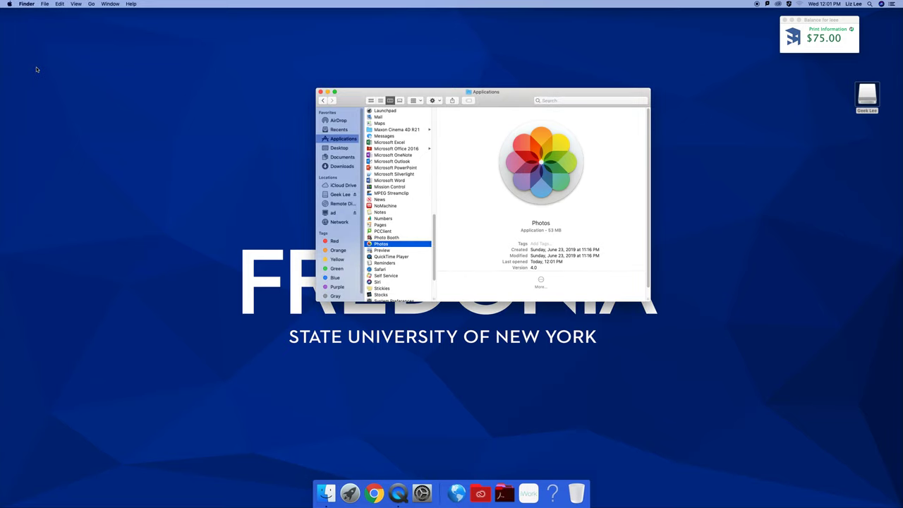
Close the Applications window and open Pictures from the home folder to reveal Photos Library.
{"action": "left_click", "coordinate": [320, 92]}
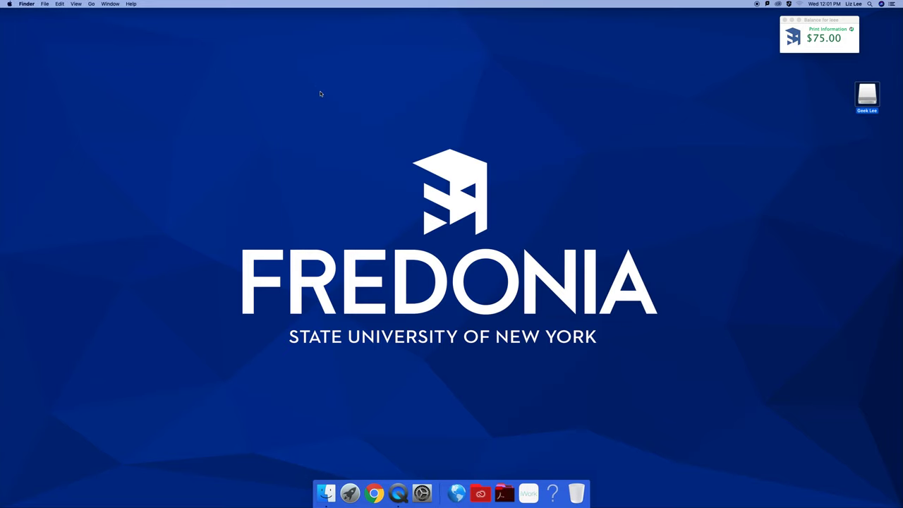
{"action": "left_click", "coordinate": [92, 4]}
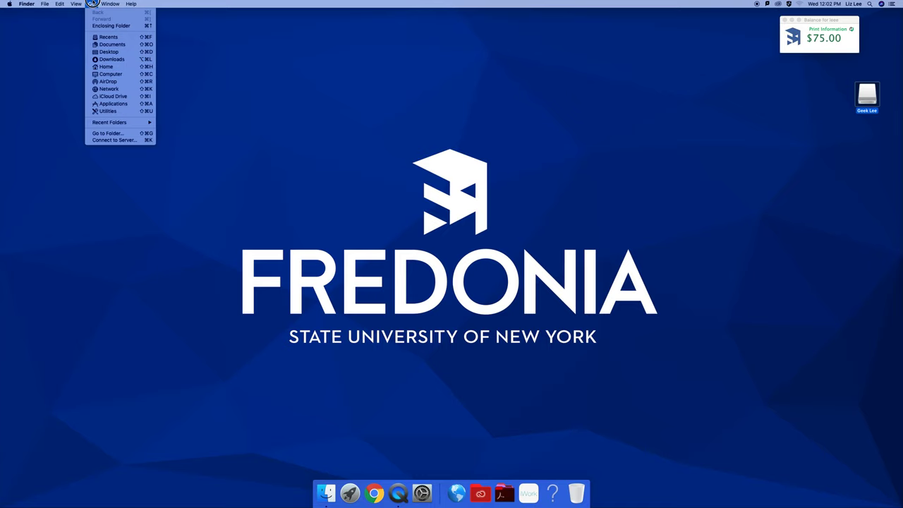
{"action": "left_click", "coordinate": [110, 70]}
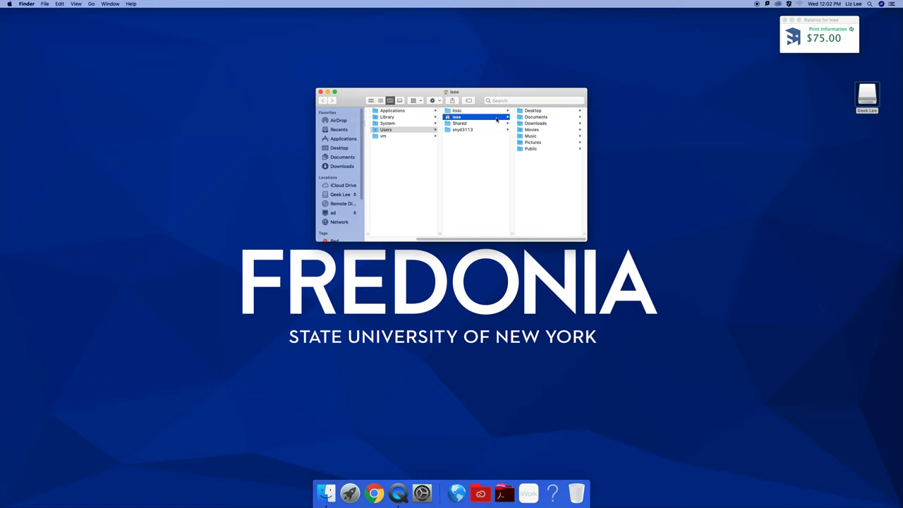
{"action": "left_click", "coordinate": [540, 142]}
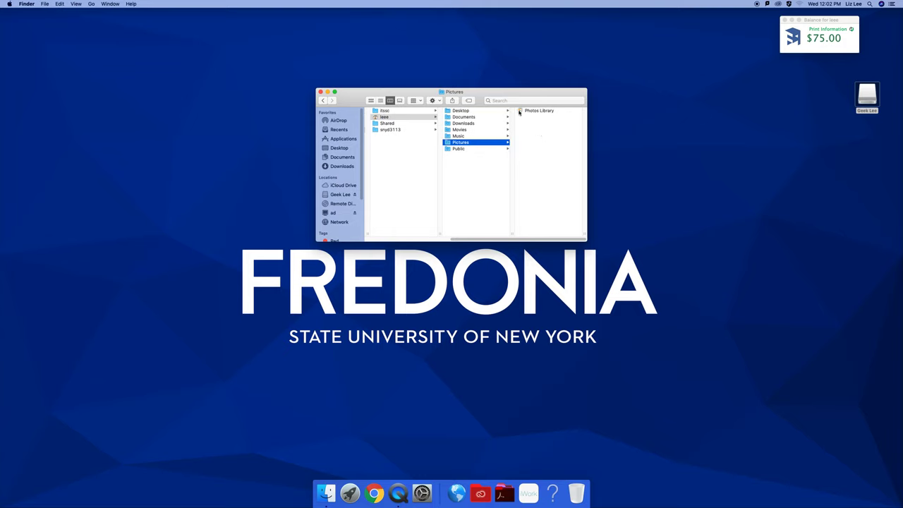
Open the USB drive beside Pictures and create a new folder named ARTS159 on it.
{"action": "left_click", "coordinate": [855, 109]}
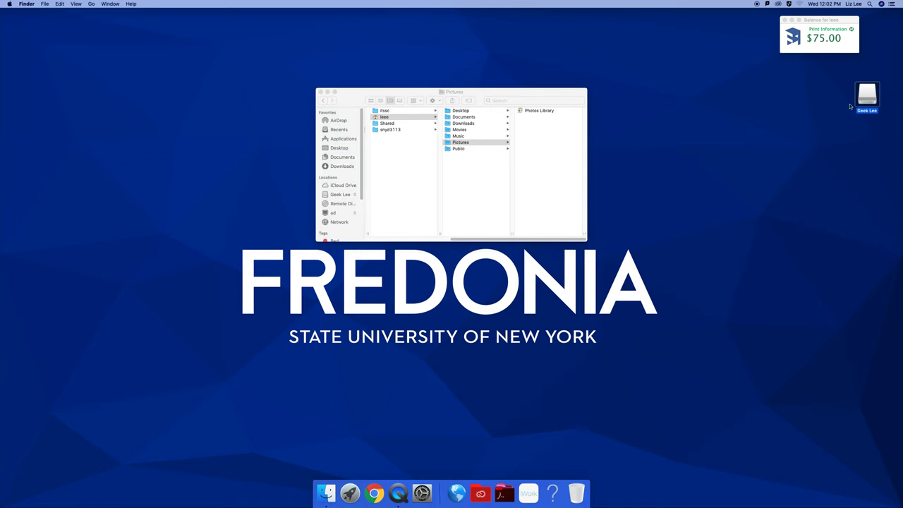
{"action": "double_click", "coordinate": [853, 106]}
{"action": "left_click_drag", "start_coordinate": [522, 110], "coordinate": [772, 134]}
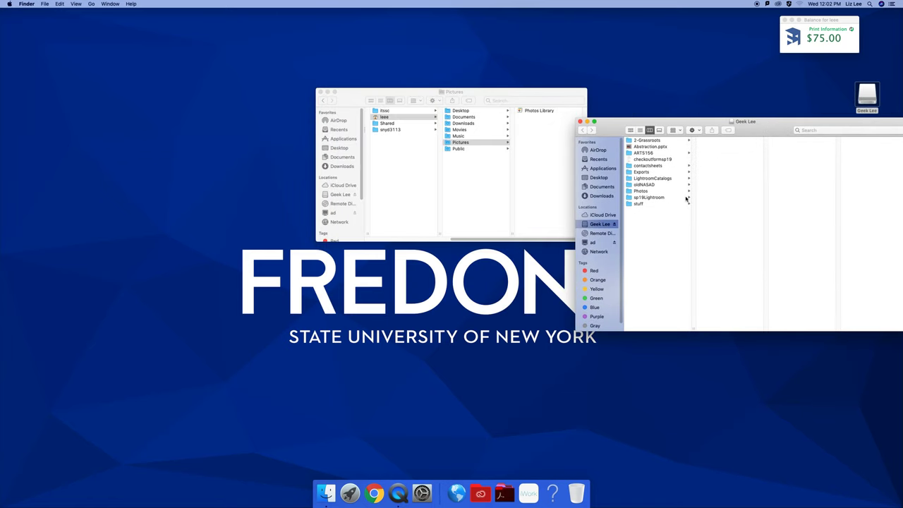
{"action": "left_click", "coordinate": [695, 130]}
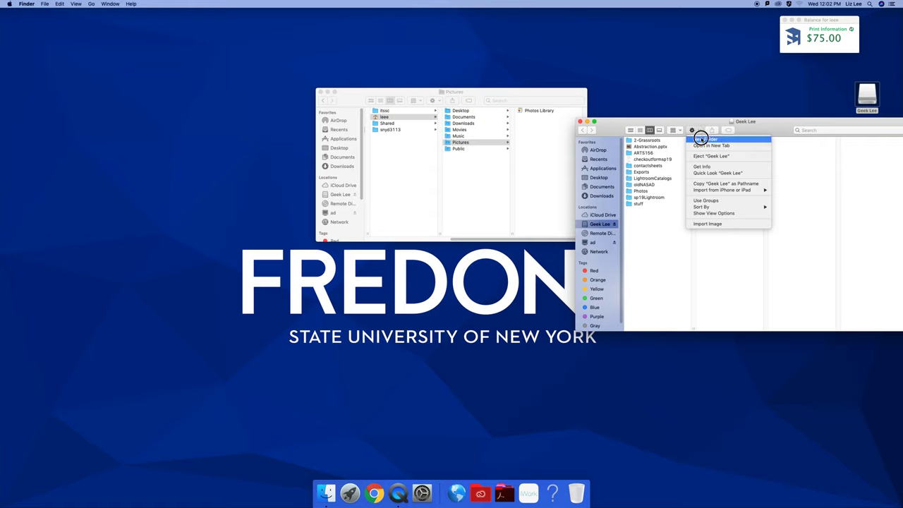
{"action": "left_click", "coordinate": [698, 138]}
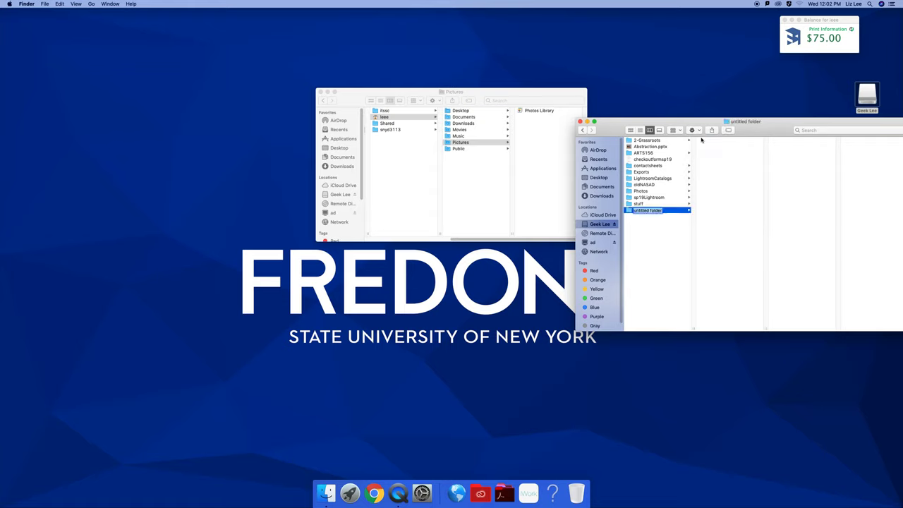
{"action": "type", "text": "ARTS159"}
{"action": "key", "text": "Return"}
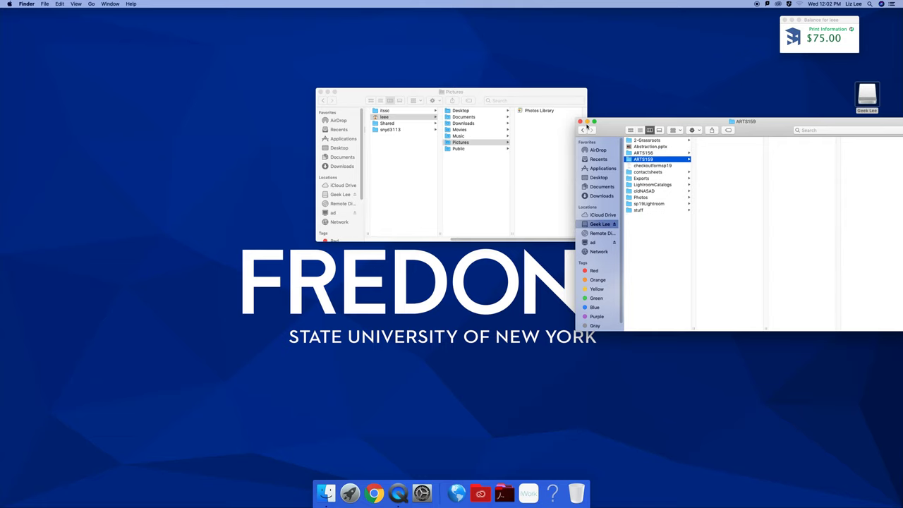
Drag Photos Library into the ARTS159 folder, then close the Pictures window after copying.
{"action": "left_click_drag", "start_coordinate": [520, 114], "coordinate": [710, 156]}
{"action": "left_click", "coordinate": [332, 93]}
{"action": "left_click", "coordinate": [320, 93]}
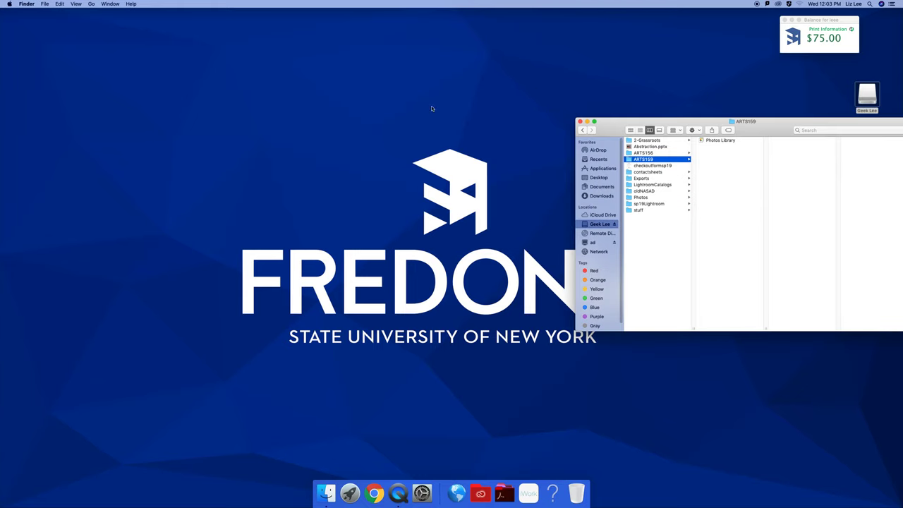
Close the ARTS159 drive window, then open and close a fresh Recents Finder window.
{"action": "left_click_drag", "start_coordinate": [593, 126], "coordinate": [339, 82]}
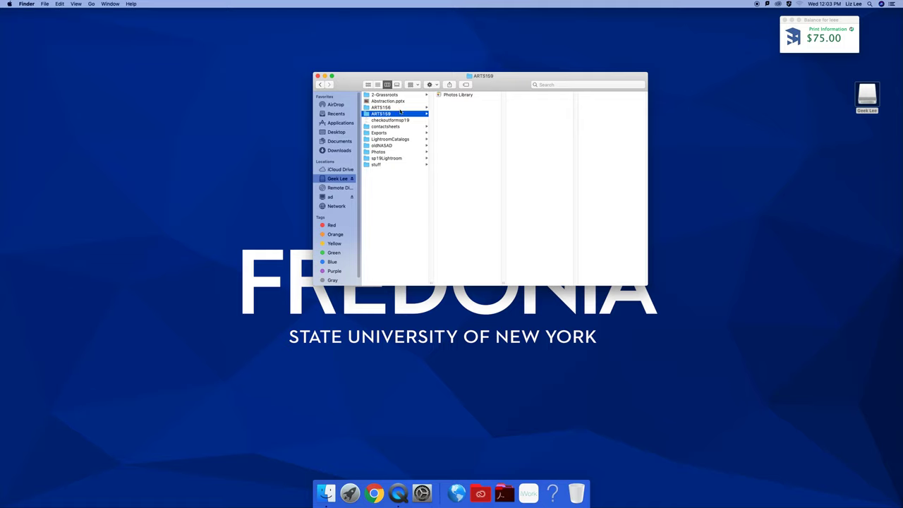
{"action": "left_click", "coordinate": [318, 75]}
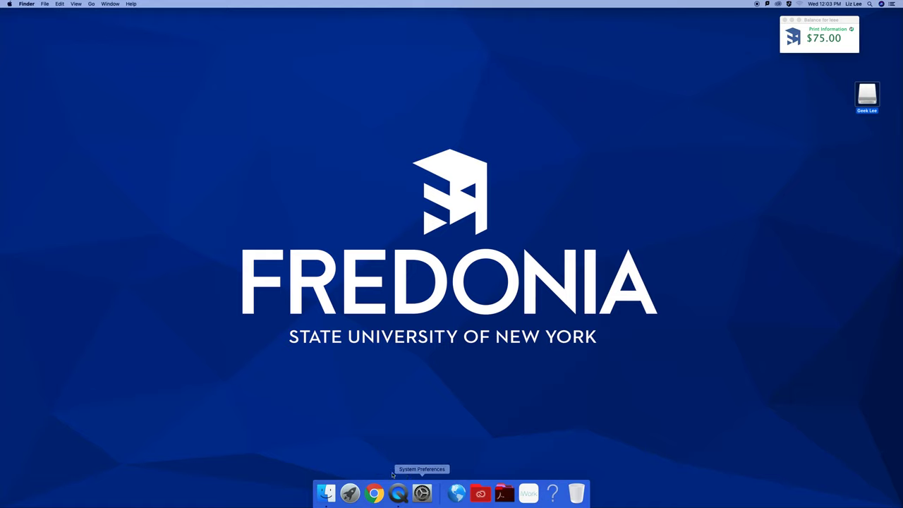
{"action": "left_click", "coordinate": [332, 494]}
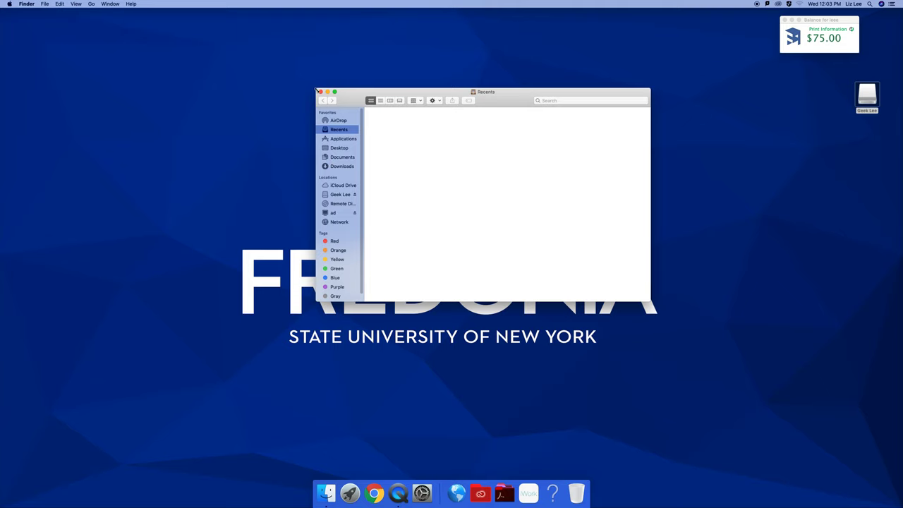
{"action": "left_click", "coordinate": [319, 92]}
Open the USB drive, enter ARTS159 and open the copied Photos Library.
{"action": "left_click", "coordinate": [864, 93]}
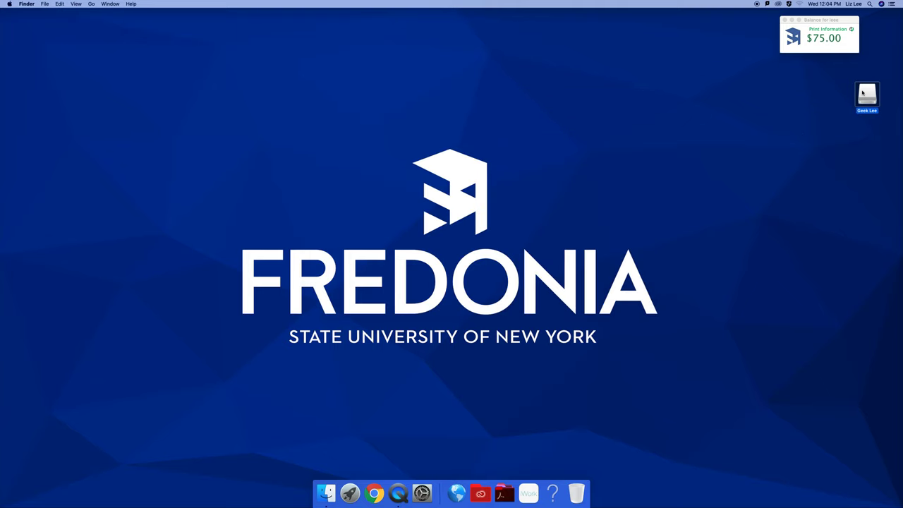
{"action": "double_click", "coordinate": [862, 94]}
{"action": "left_click_drag", "start_coordinate": [750, 126], "coordinate": [496, 59]}
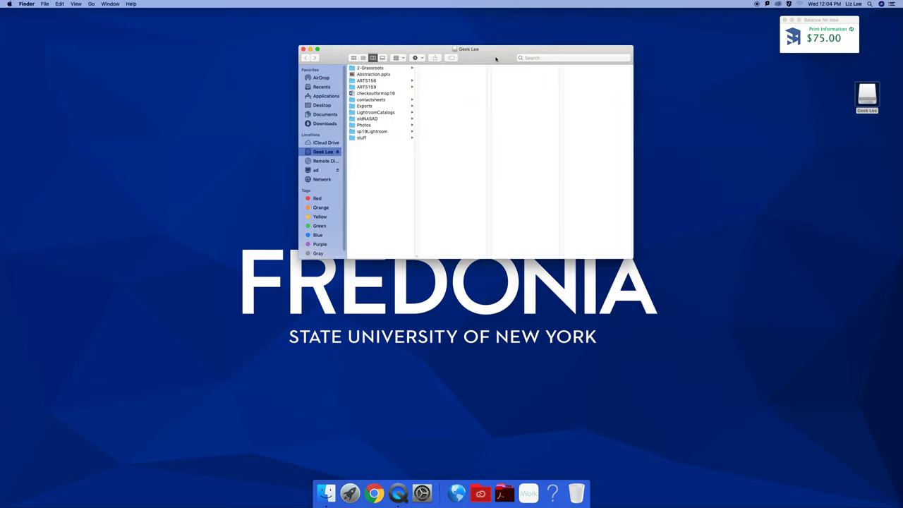
{"action": "left_click", "coordinate": [367, 87]}
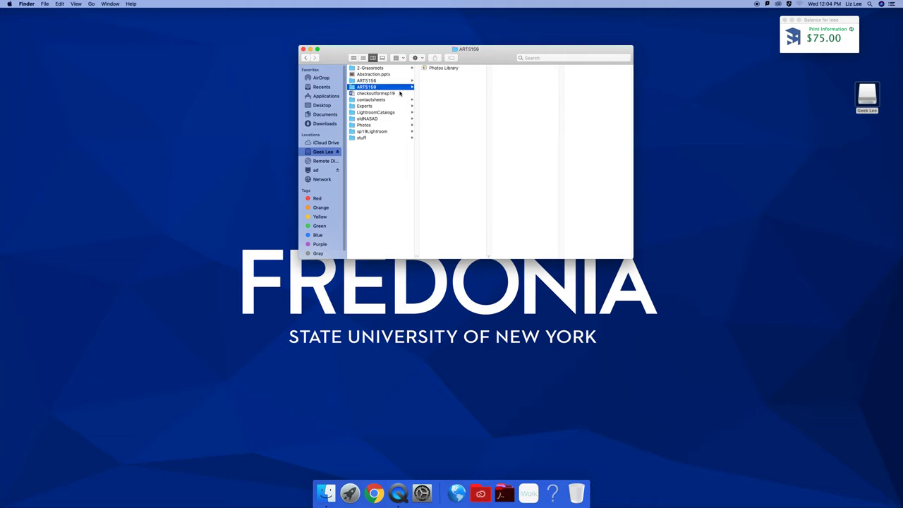
{"action": "left_click", "coordinate": [452, 68]}
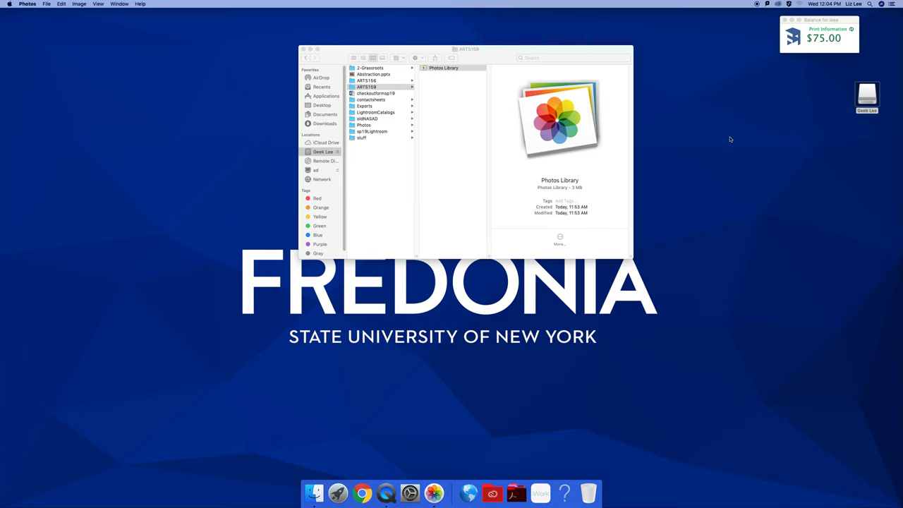
{"action": "left_click", "coordinate": [45, 4]}
Check the Photos File menu, then bring up QuickTime Player's Dock options to stop recording.
{"action": "left_click", "coordinate": [45, 3]}
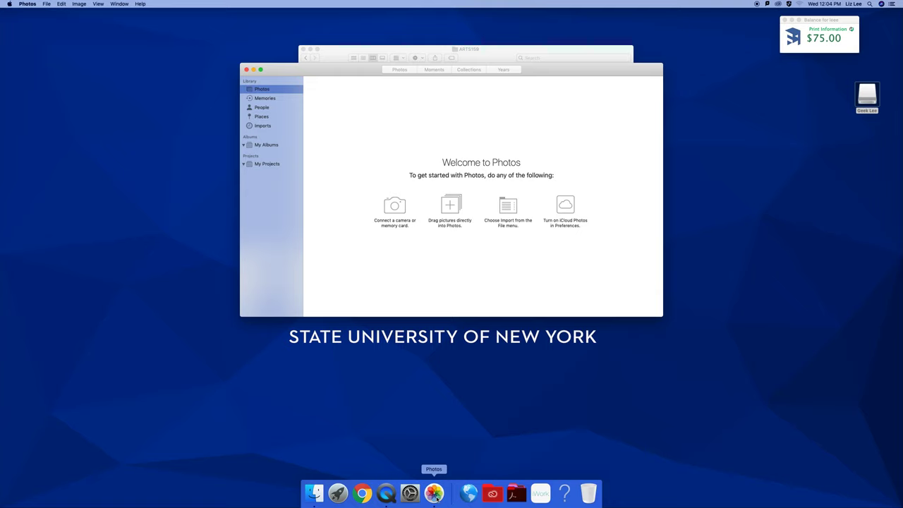
{"action": "right_click", "coordinate": [386, 492]}
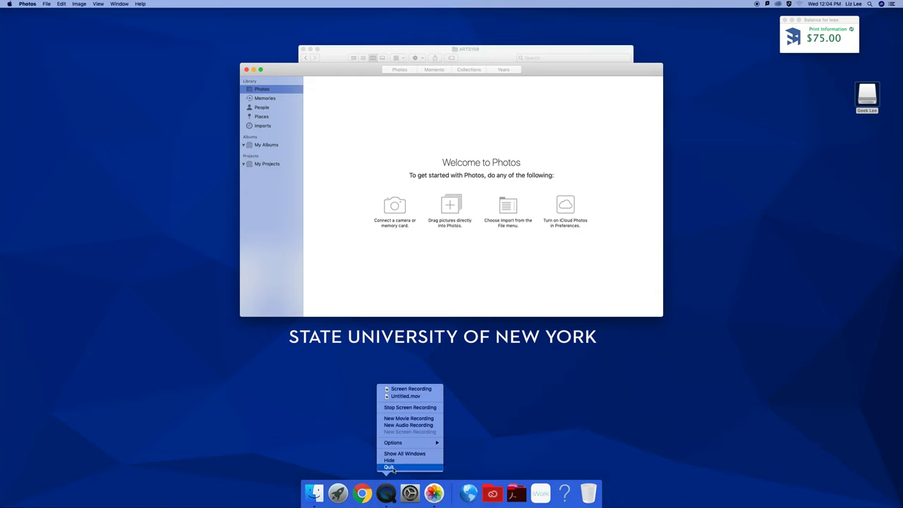